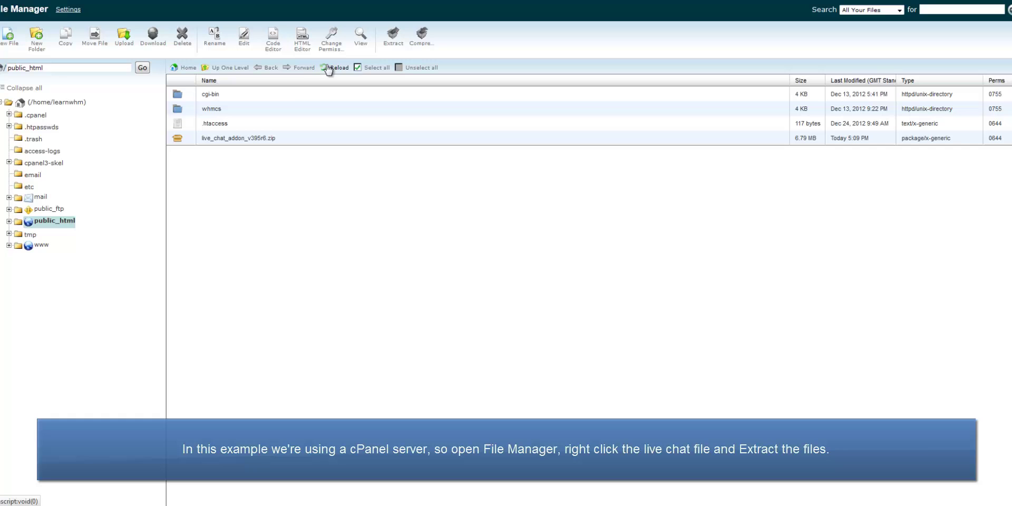
- Extract the live chat addon zip into public_html
right_click(182, 137)
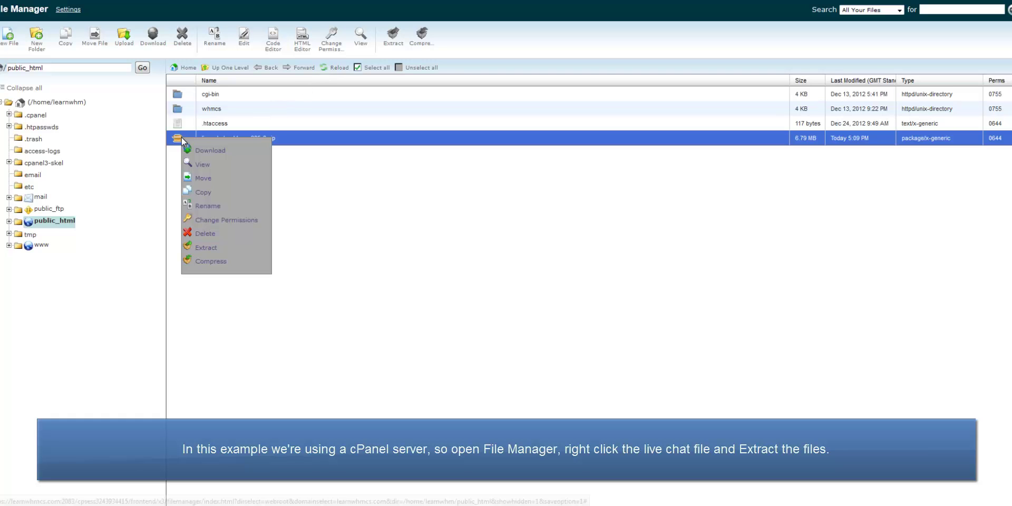
left_click(208, 244)
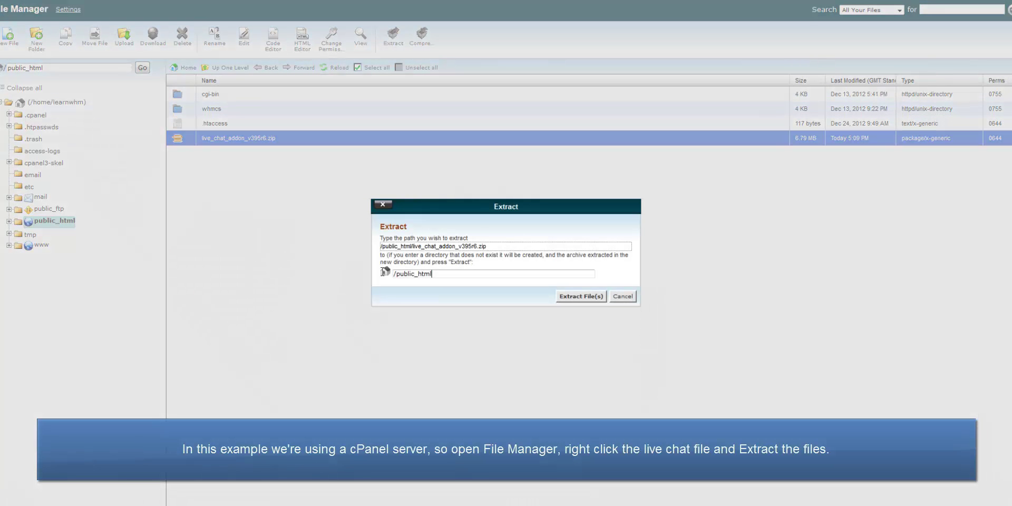
left_click(566, 295)
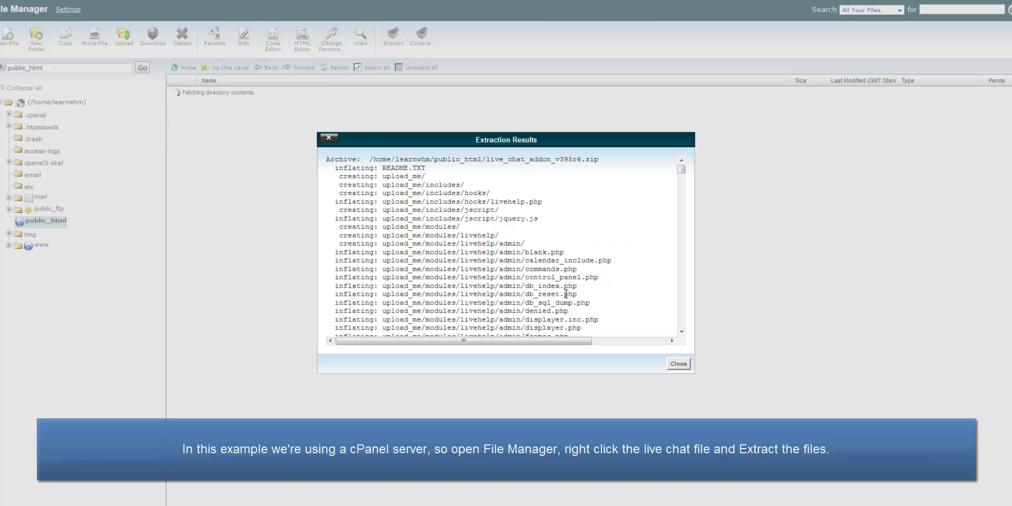
left_click(672, 365)
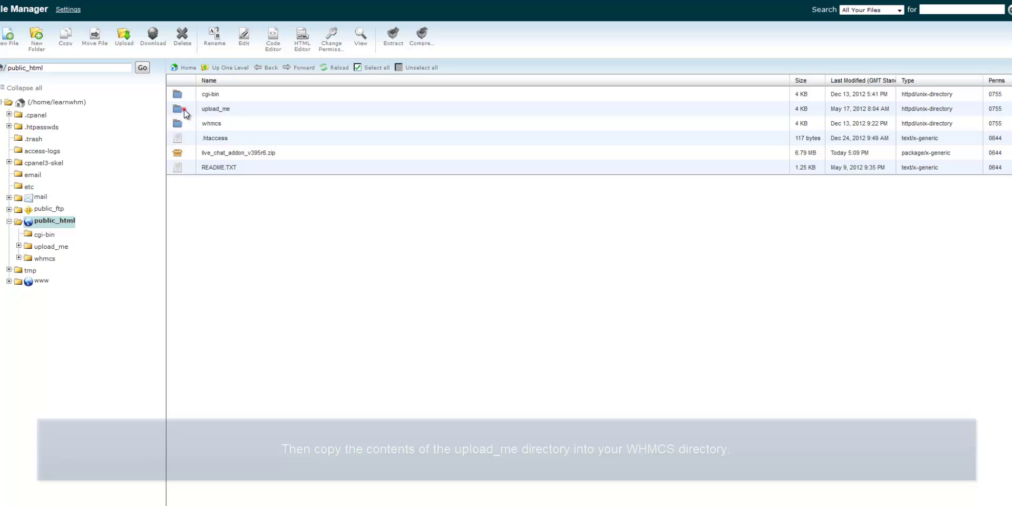
- Move the includes, modules and templates folders from upload_me into whmcs
double_click(185, 109)
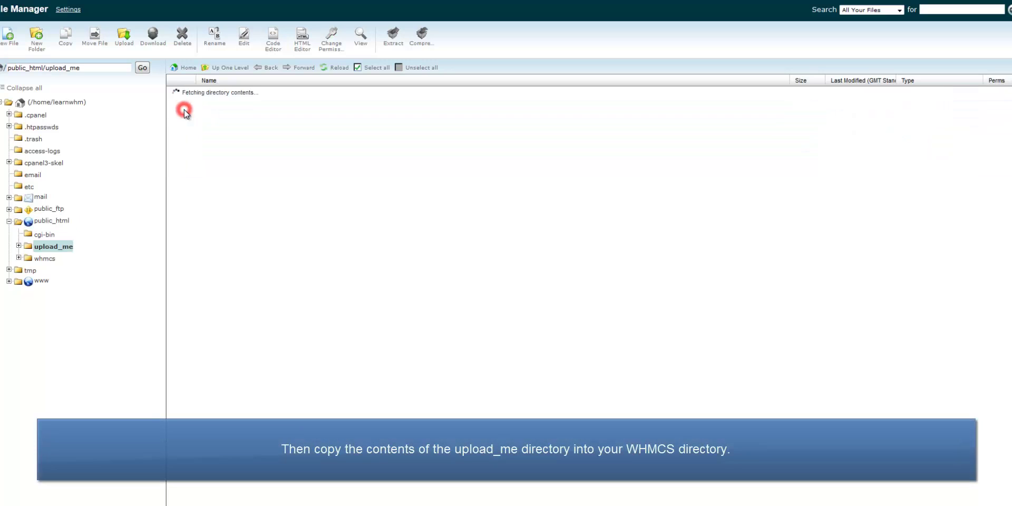
left_click(364, 69)
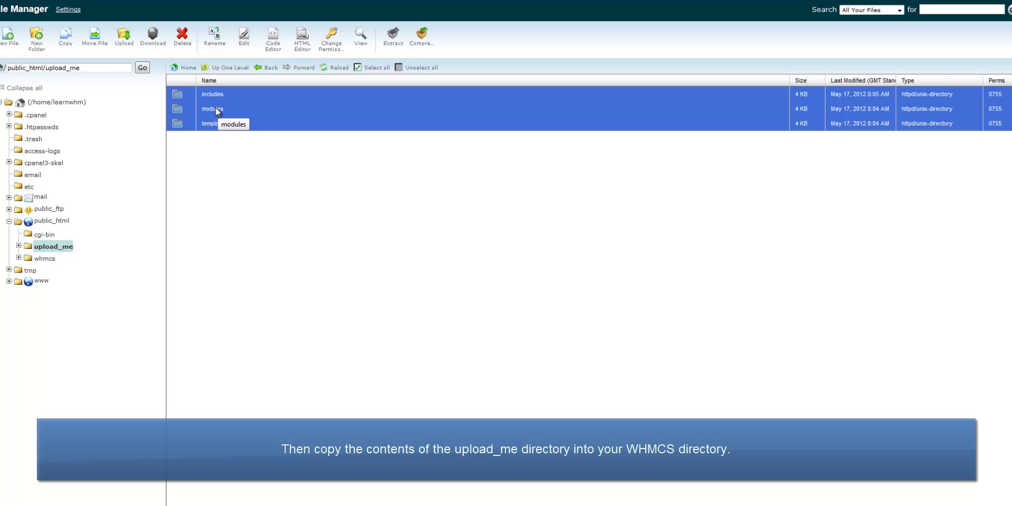
left_click_drag(215, 107, 51, 261)
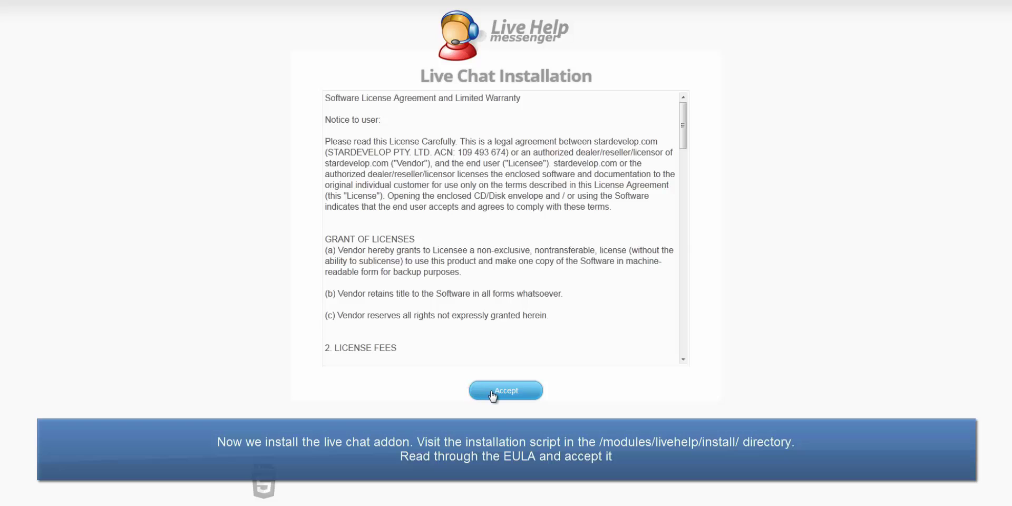
- Accept the Live Chat EULA and run the WHMCS installation
left_click(492, 395)
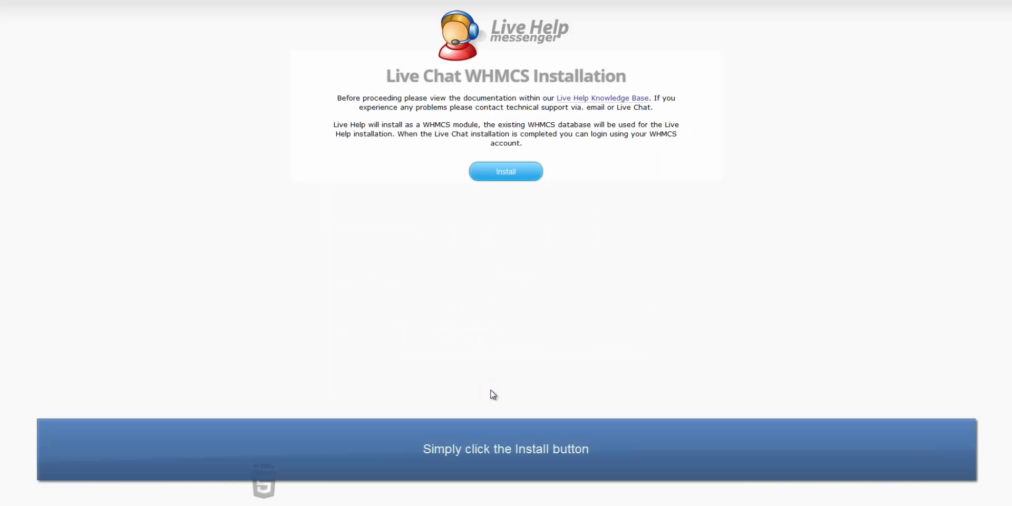
left_click(488, 174)
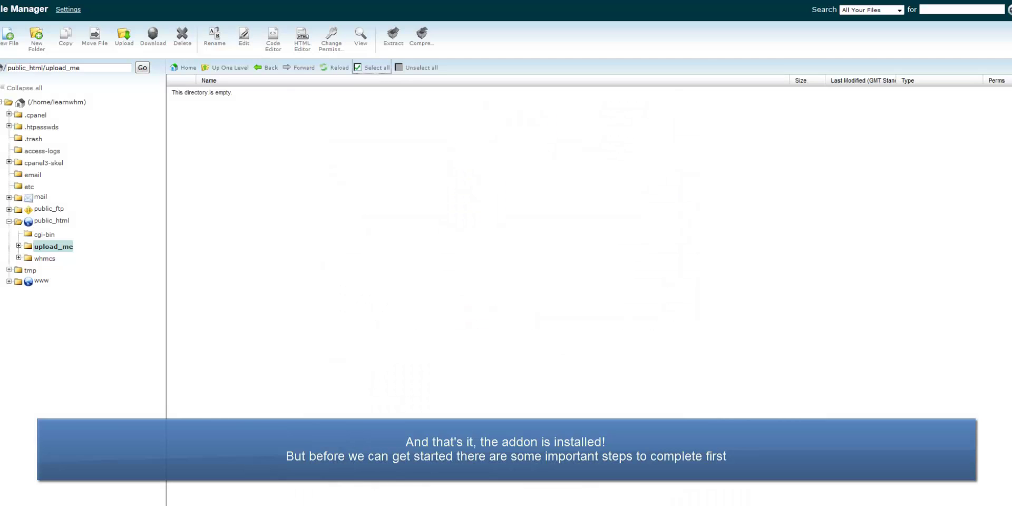
- Delete the install folder inside whmcs/modules/livehelp
left_click(51, 258)
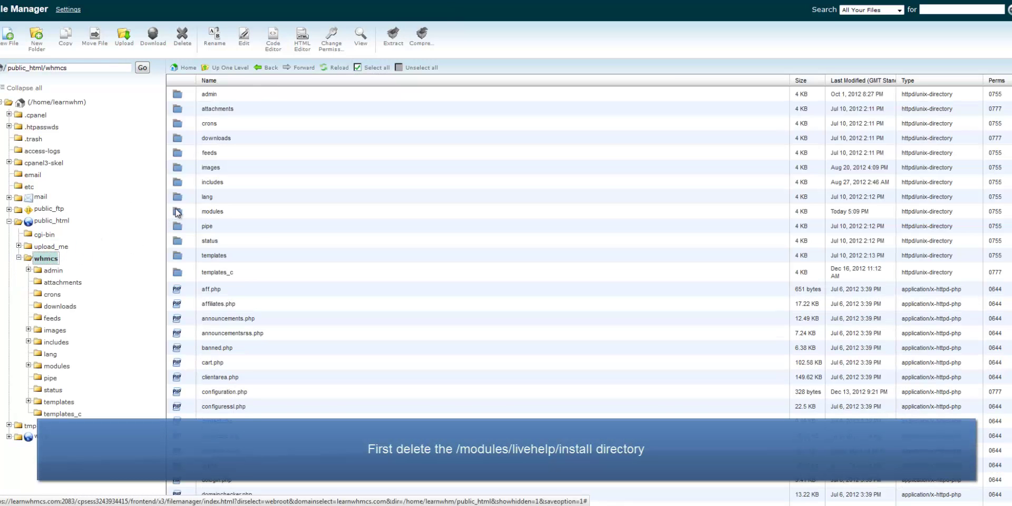
left_click(177, 212)
double_click(177, 212)
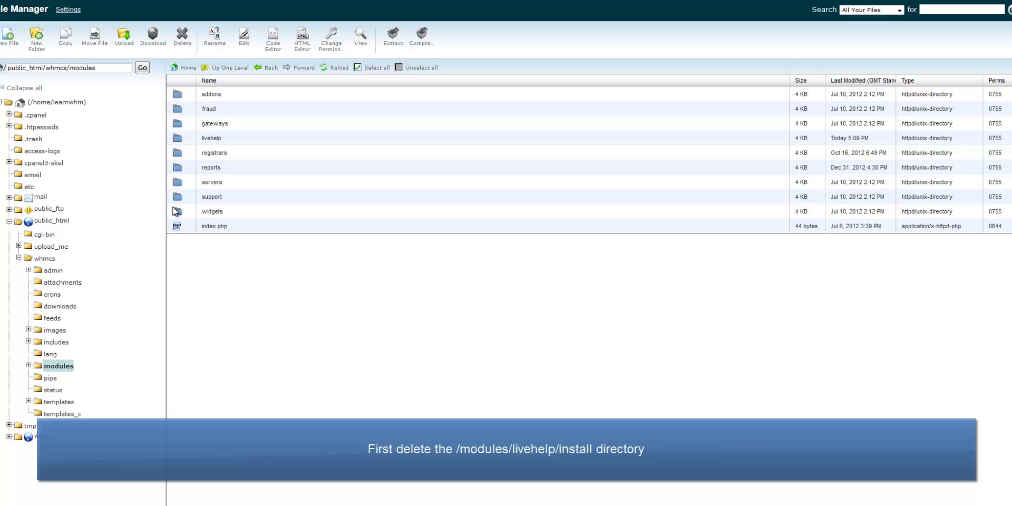
double_click(177, 139)
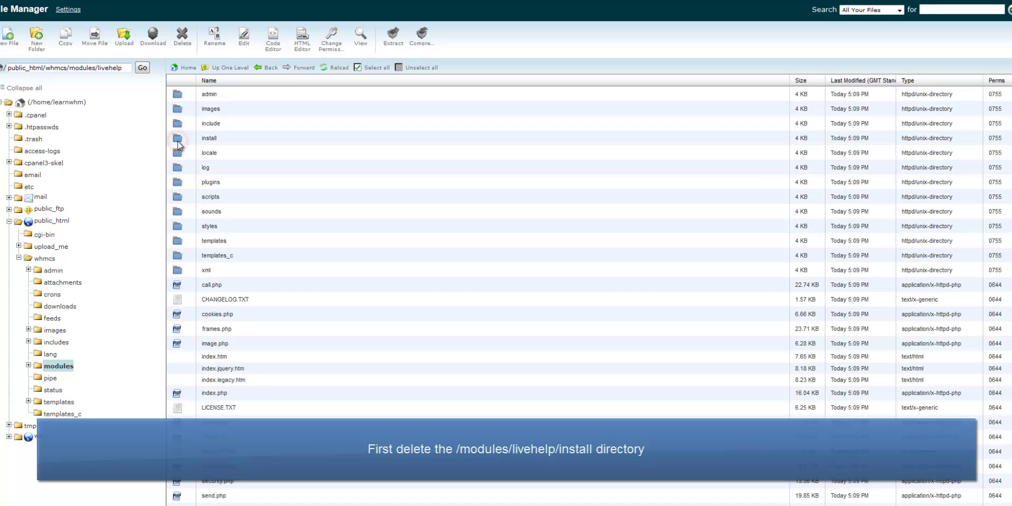
left_click(178, 140)
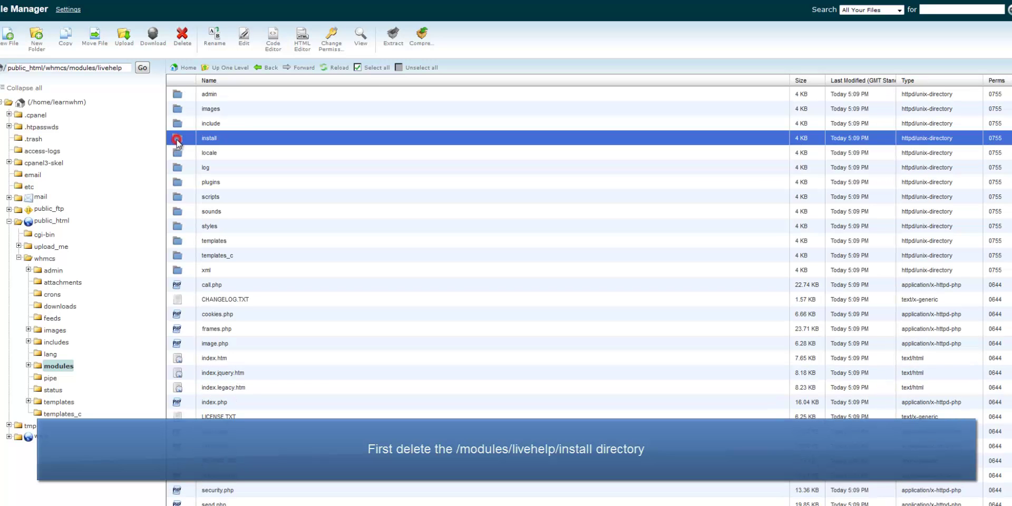
left_click(180, 47)
left_click(602, 289)
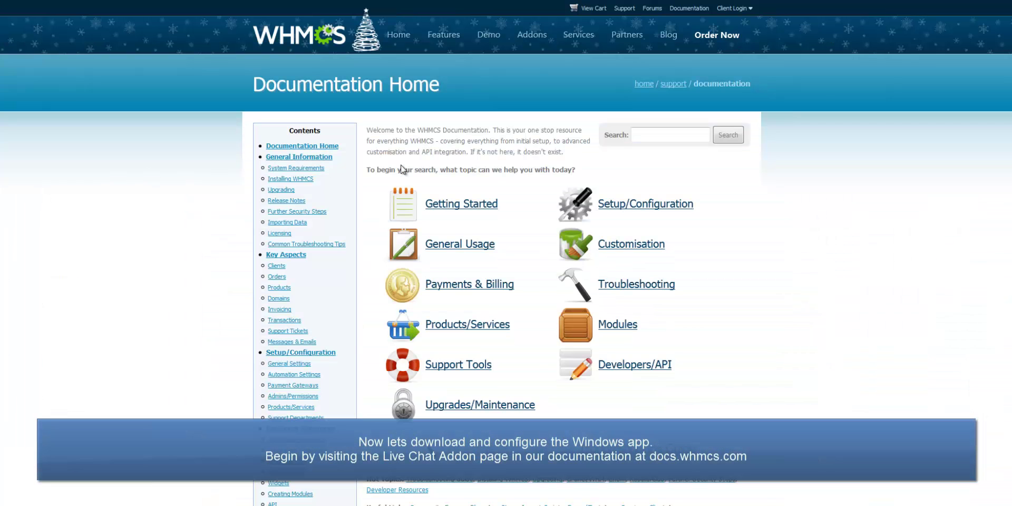
- Find the Live Chat Addon documentation page and its Windows Application section
left_click(639, 135)
type("live ch")
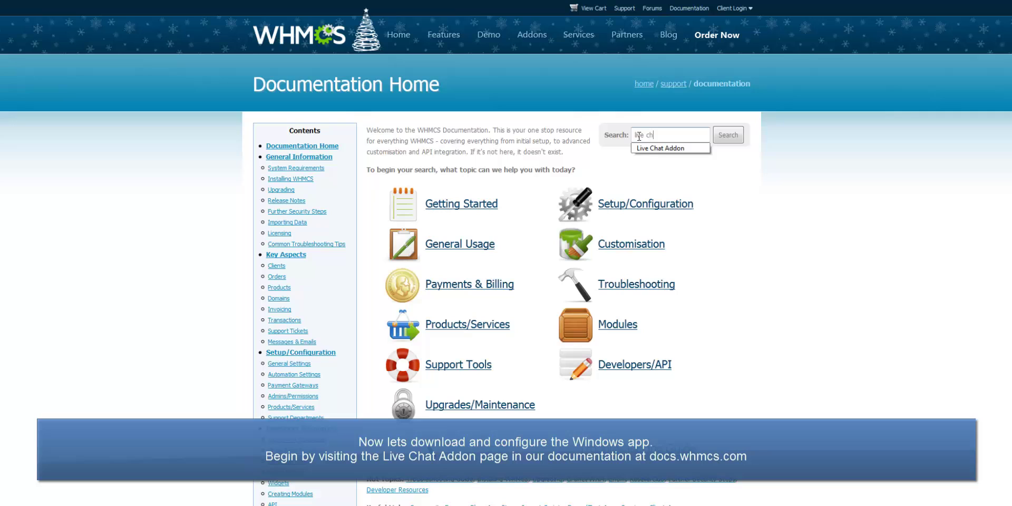
left_click(660, 149)
left_click(724, 135)
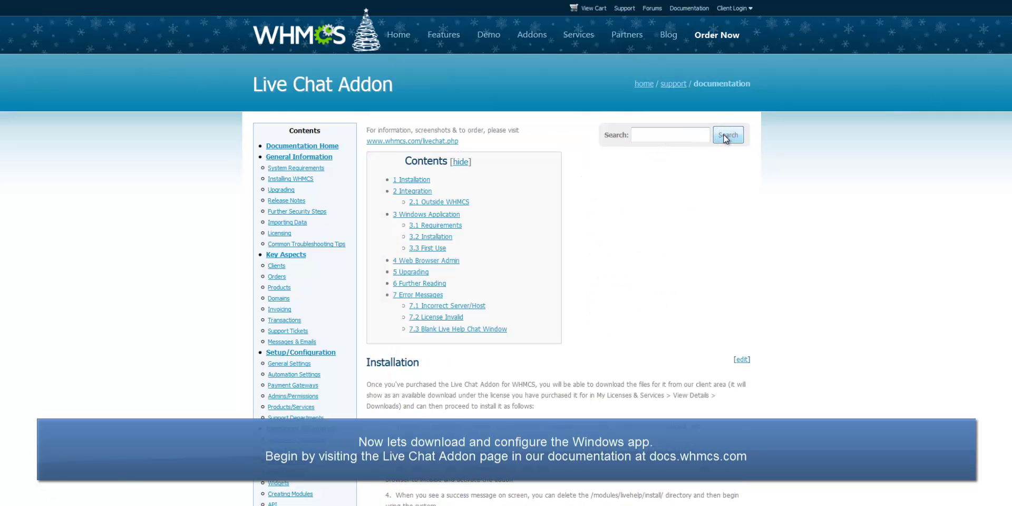
left_click(425, 214)
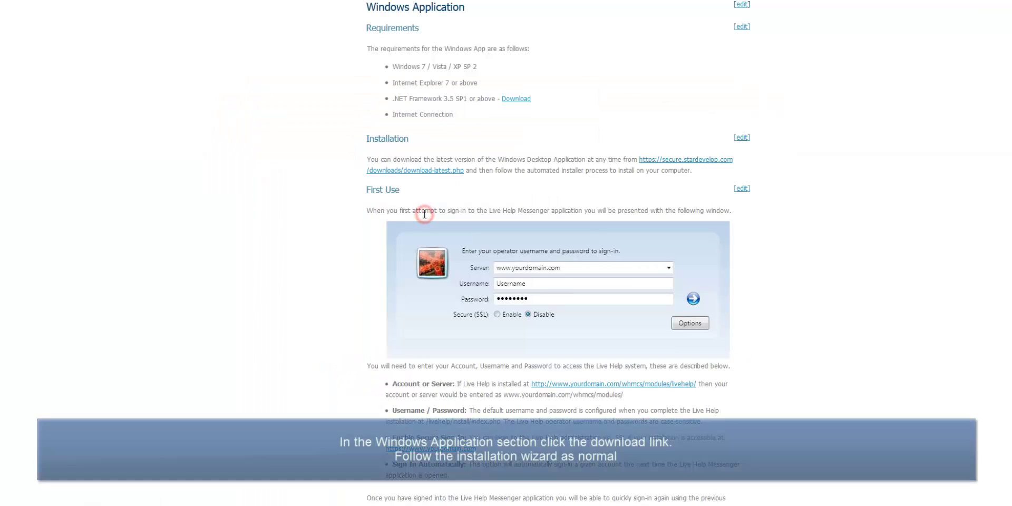
- Download Setup.exe for the Windows desktop app and run it
left_click(680, 161)
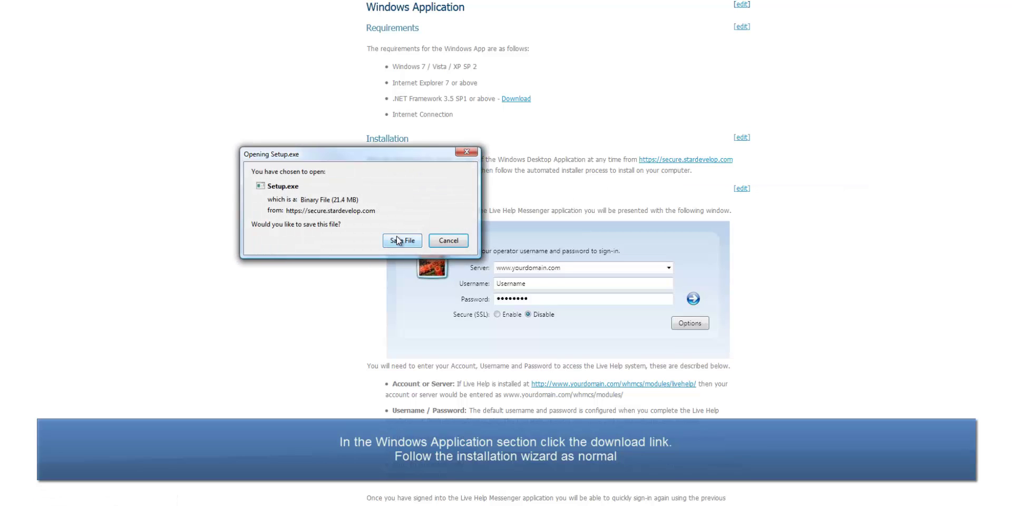
left_click(397, 237)
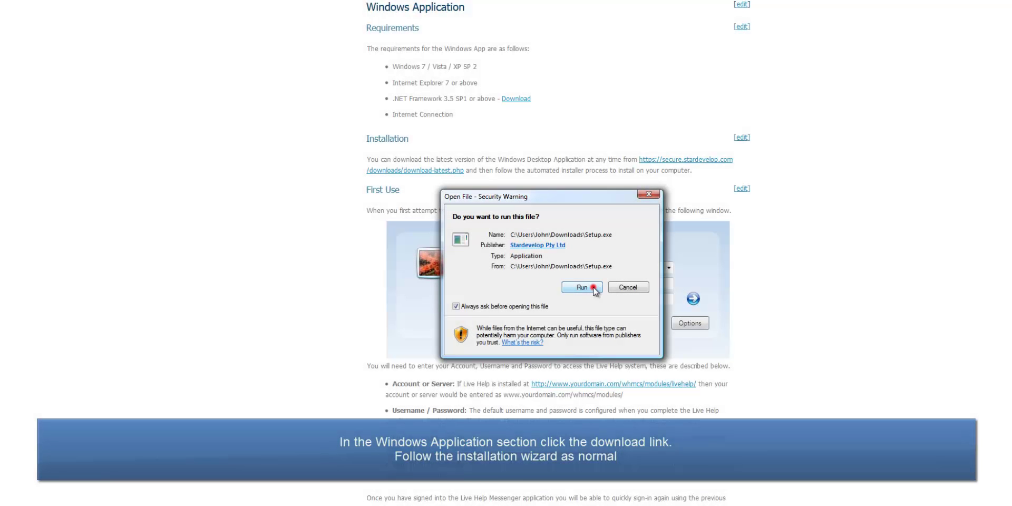
left_click(593, 287)
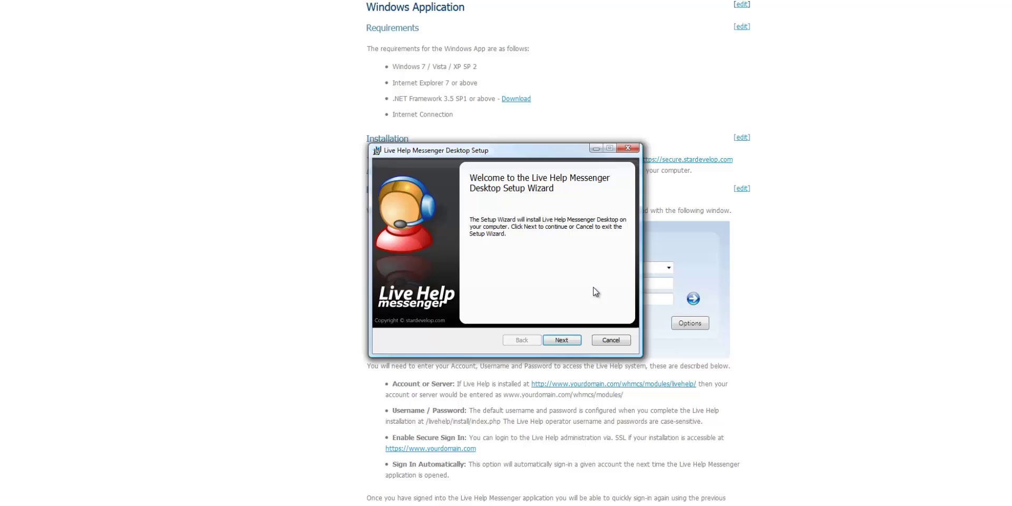
- Install Live Help Messenger Desktop to the default Stardevelop folder, accepting the licence terms
left_click(560, 340)
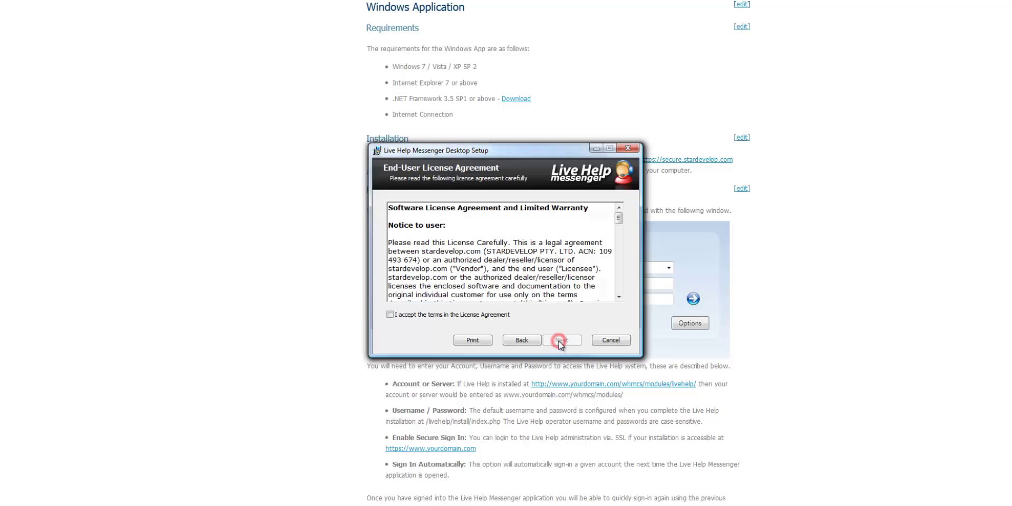
left_click(476, 316)
left_click(561, 340)
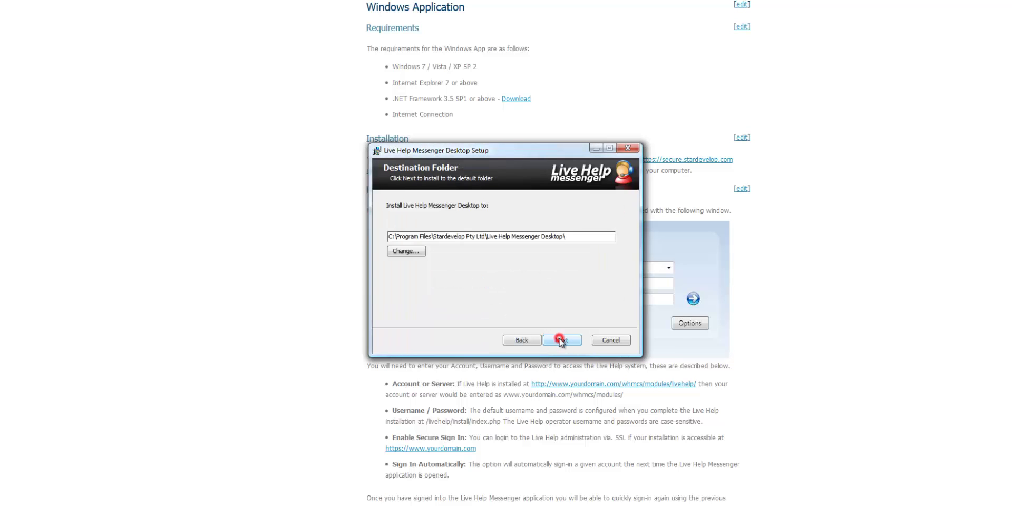
left_click(561, 340)
left_click(561, 340)
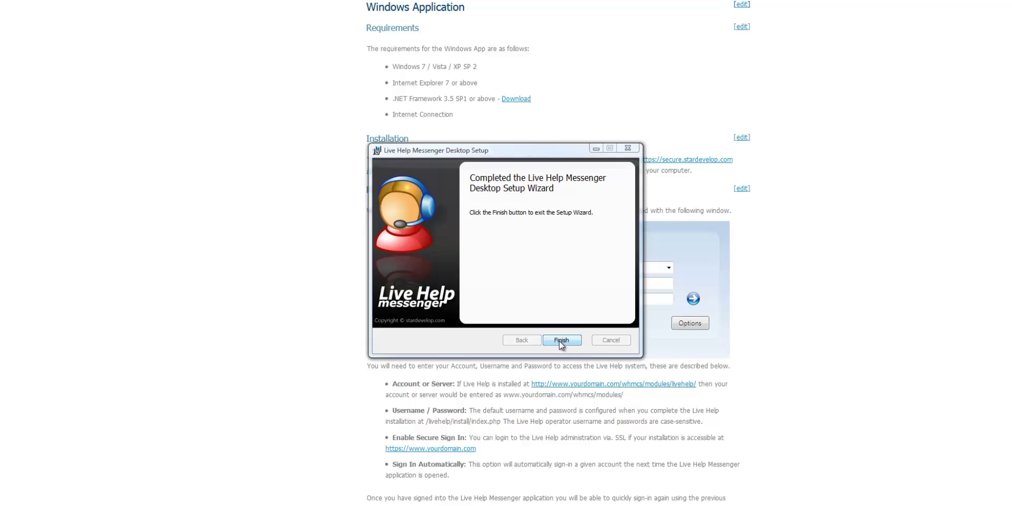
left_click(560, 341)
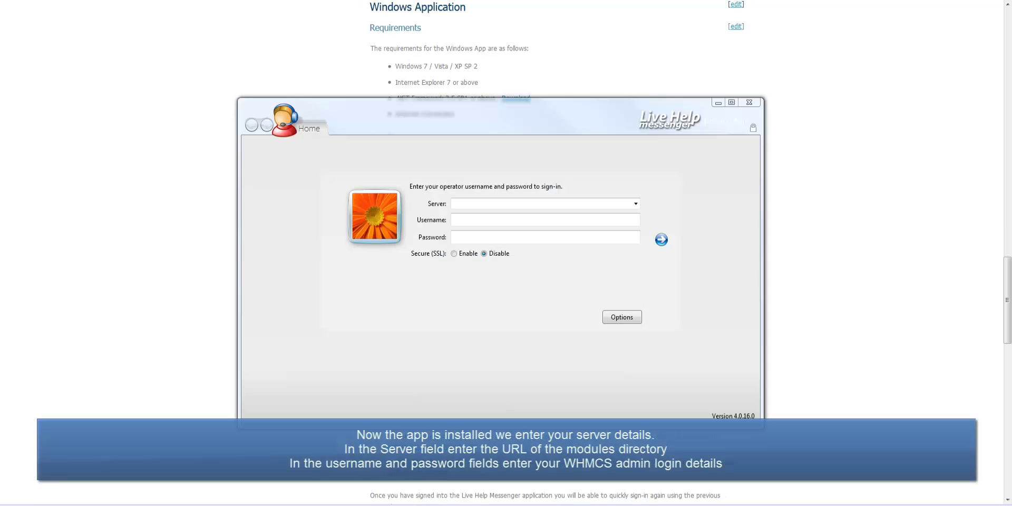
- Sign in with server learnwhmcs.com/whmcs/modules/ and the WHMCS admin username and password
left_click(485, 208)
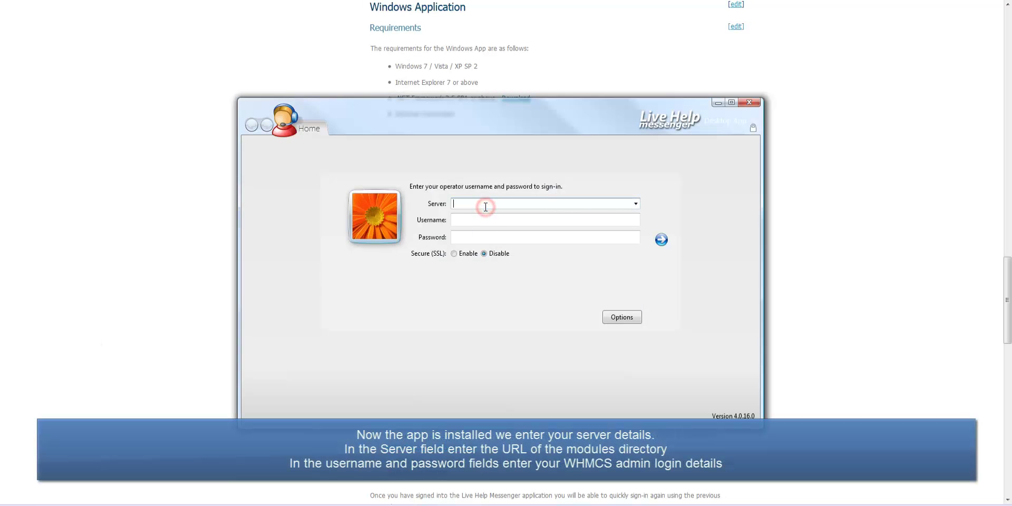
type("learnwhmcs.com/whmcs/modules/")
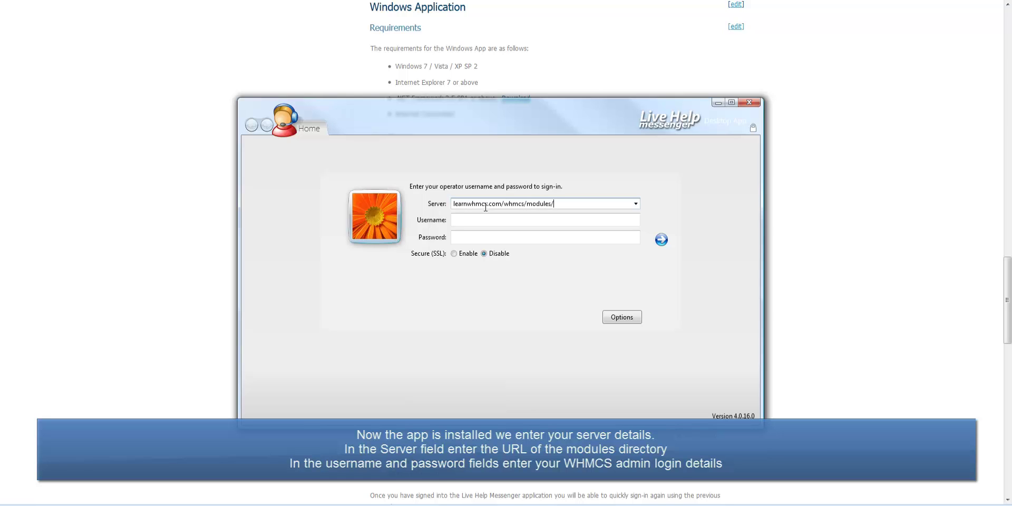
key("Tab")
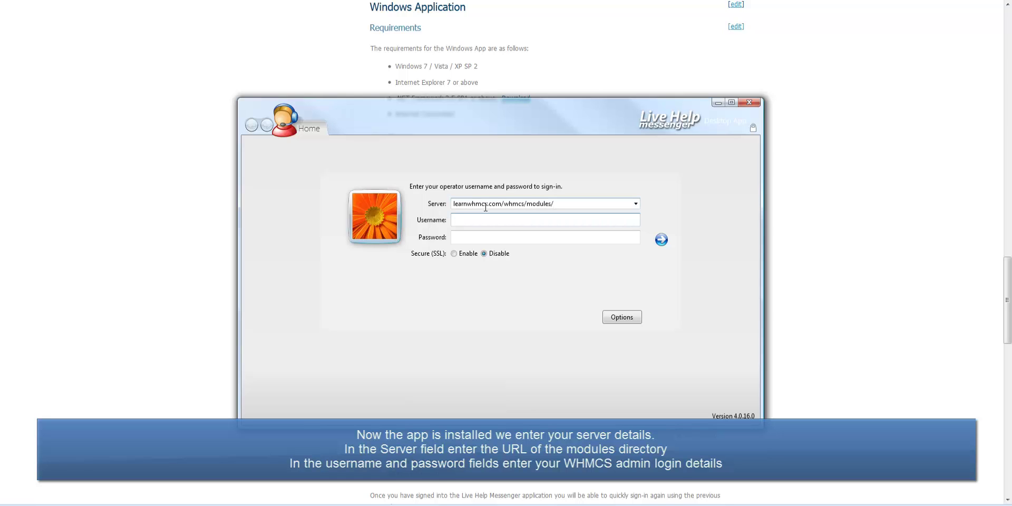
key("Tab")
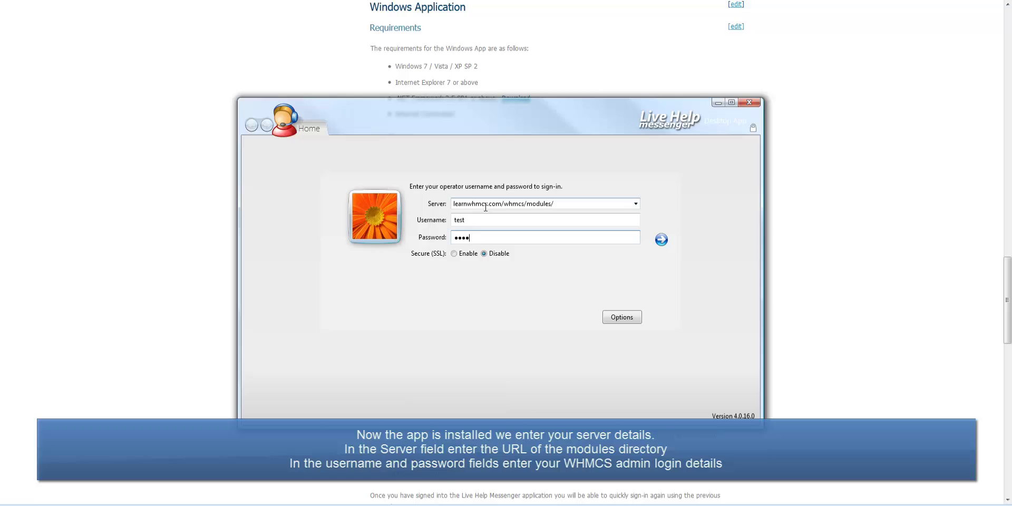
left_click(661, 241)
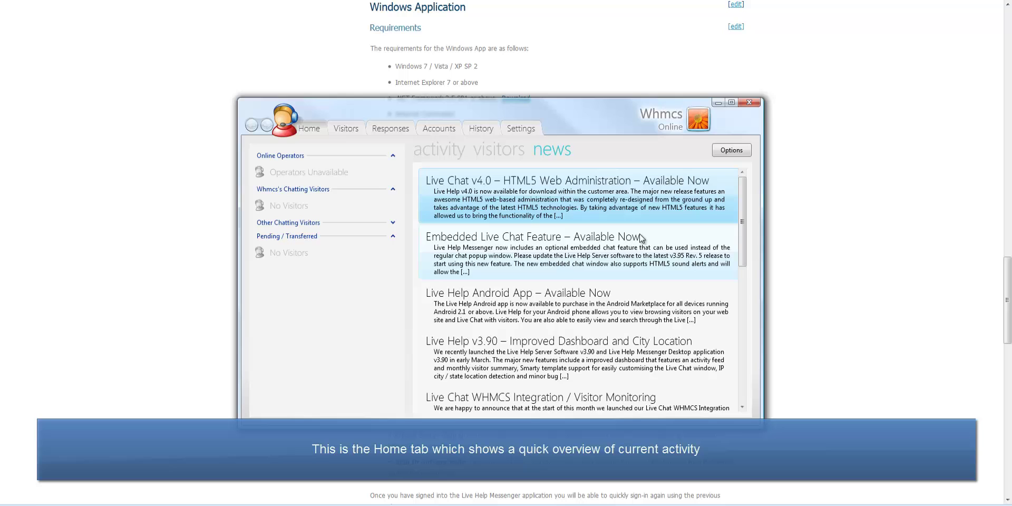
- Show the Visitors tab listing current site visitors
left_click(346, 129)
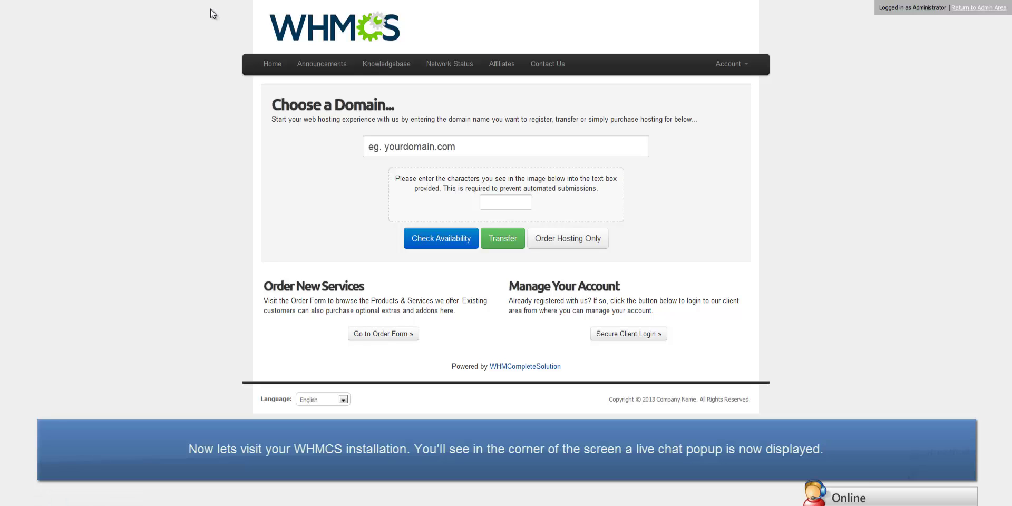
- Expand the Online chat panel, dismiss the Browsing notification, then minimise the chat window
left_click(867, 498)
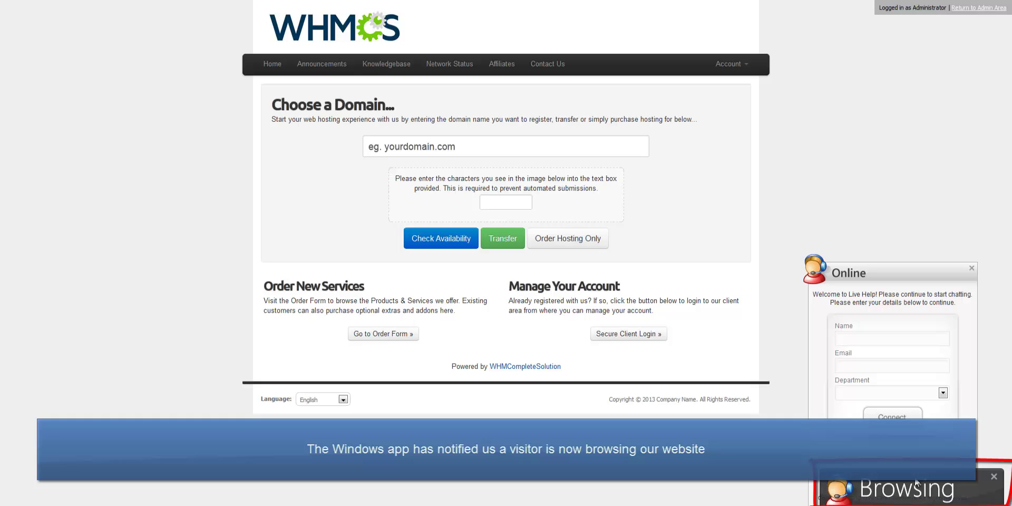
left_click(994, 477)
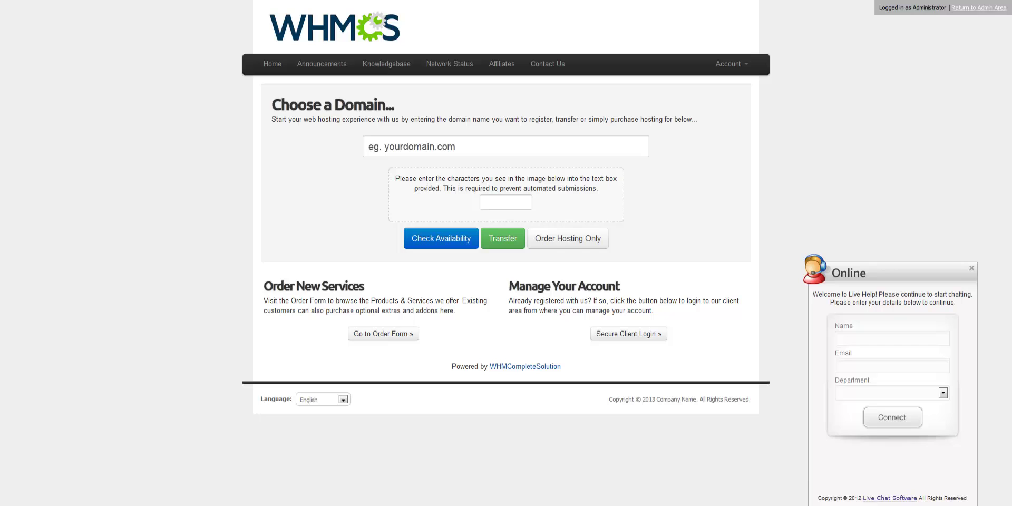
left_click(971, 269)
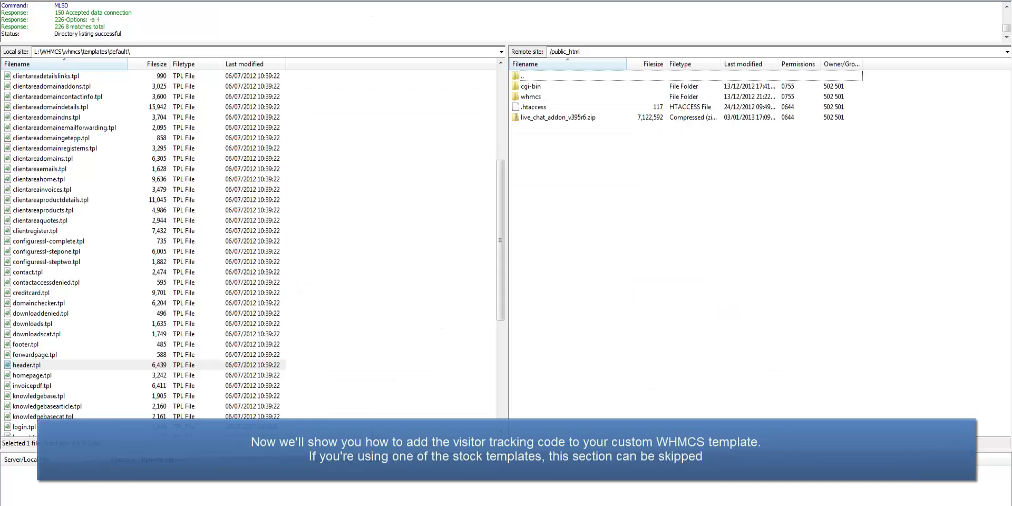
- Open whmcs/templates/custom/header.tpl from the server with View/Edit
double_click(528, 97)
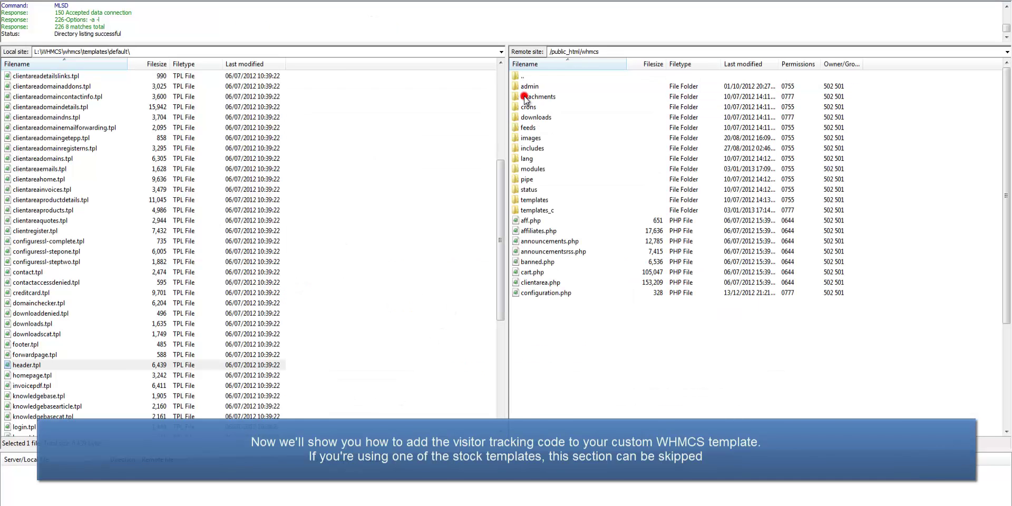
double_click(530, 198)
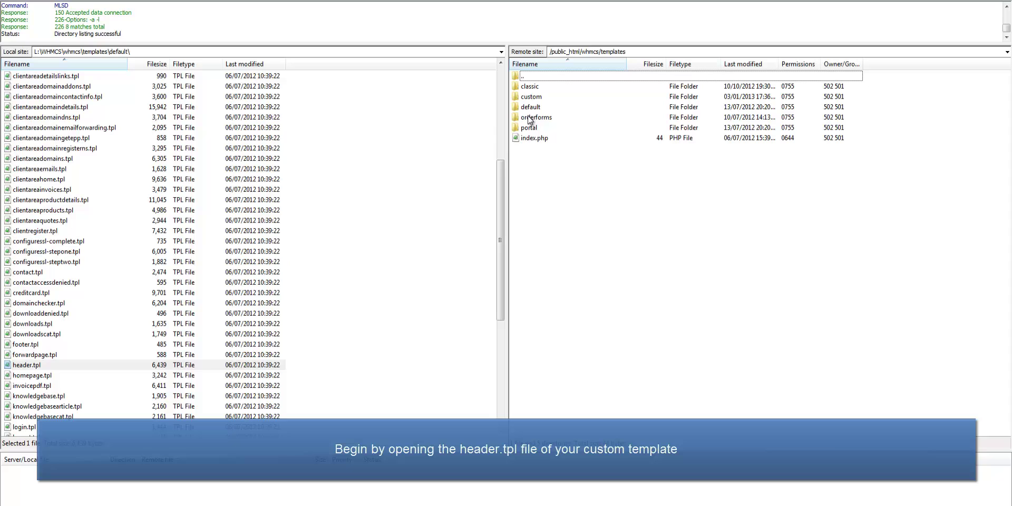
double_click(528, 97)
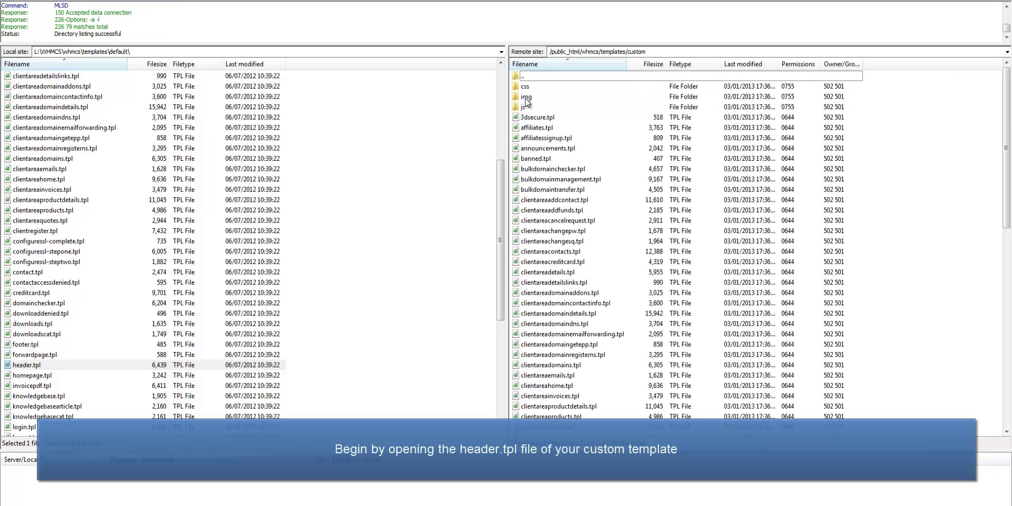
scroll(533, 179, "down", 5)
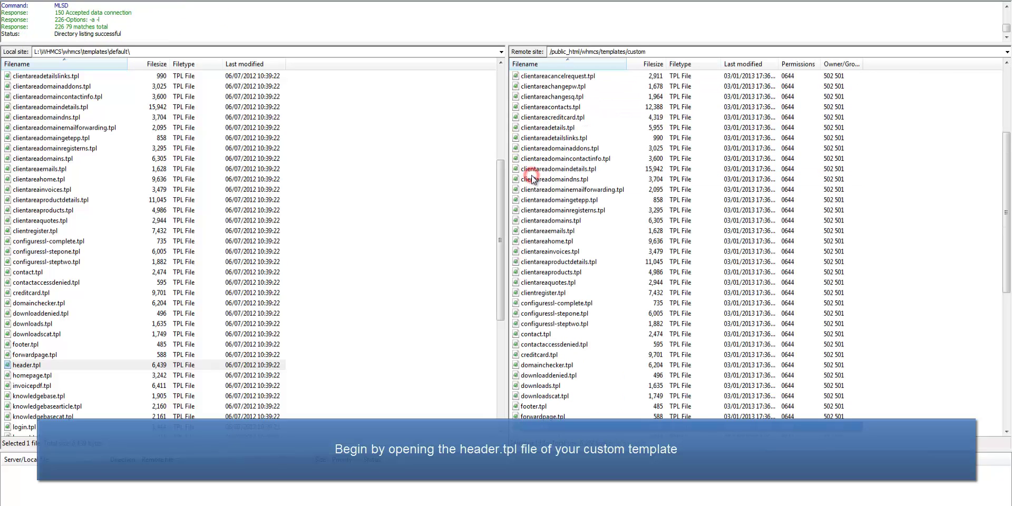
right_click(546, 421)
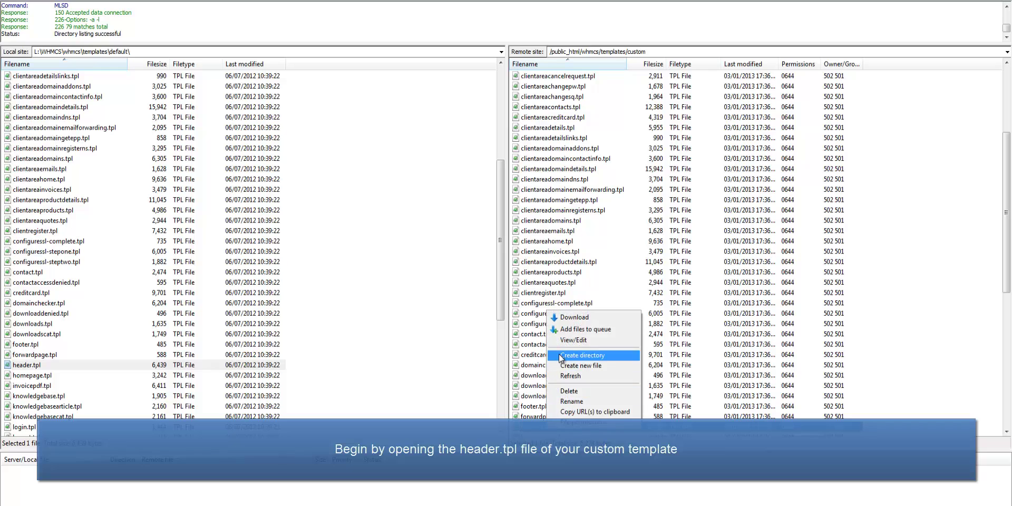
left_click(560, 340)
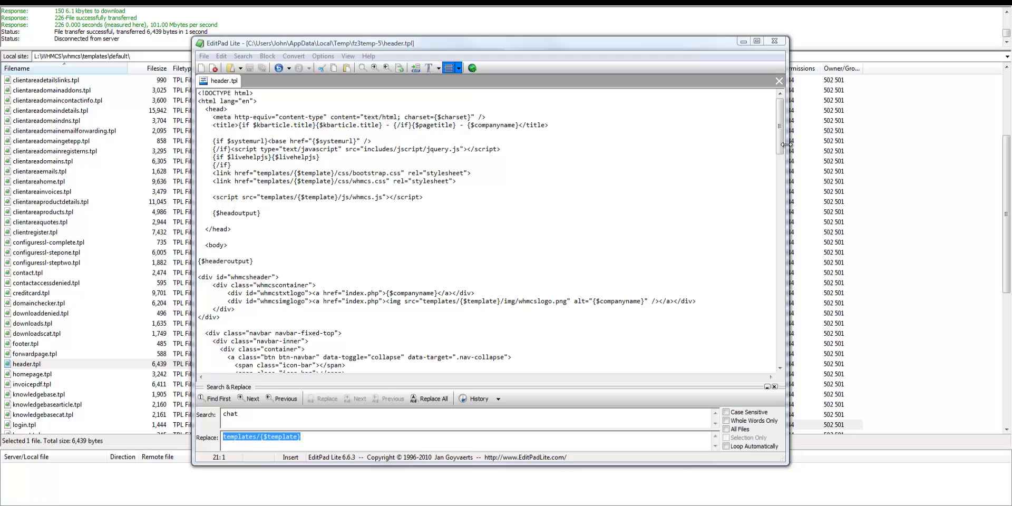
- Paste {$livehelp} on the empty line below the contentpadded div, then save and close header.tpl
left_click_drag(782, 144, 791, 358)
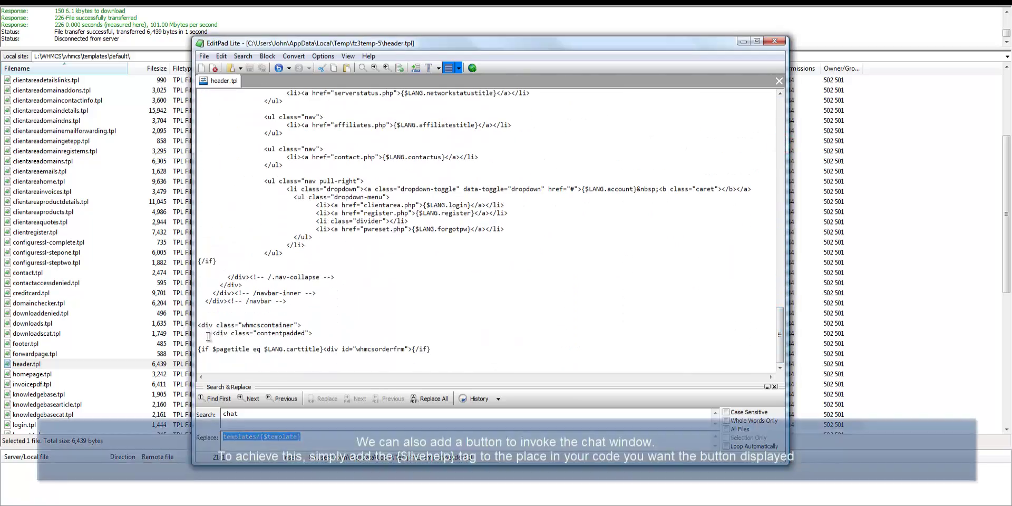
right_click(209, 338)
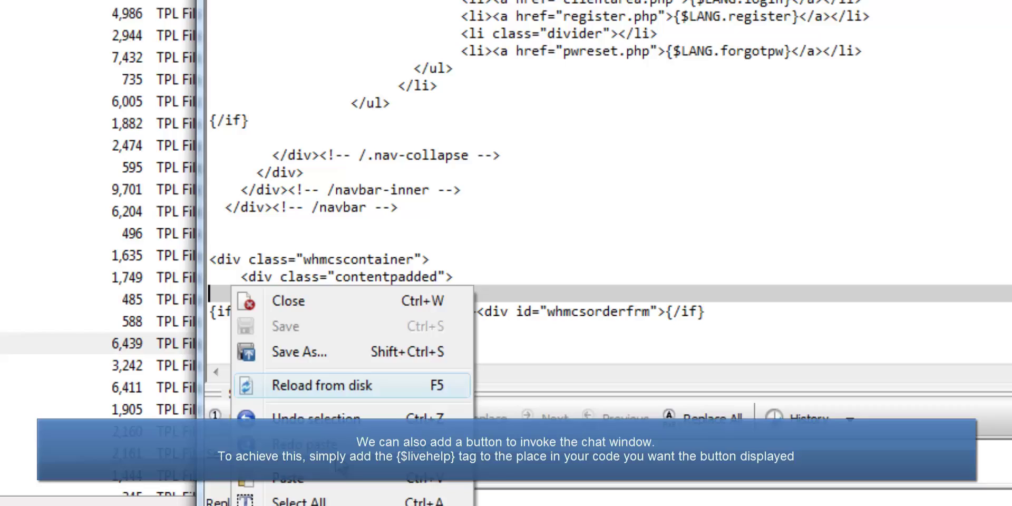
left_click(287, 478)
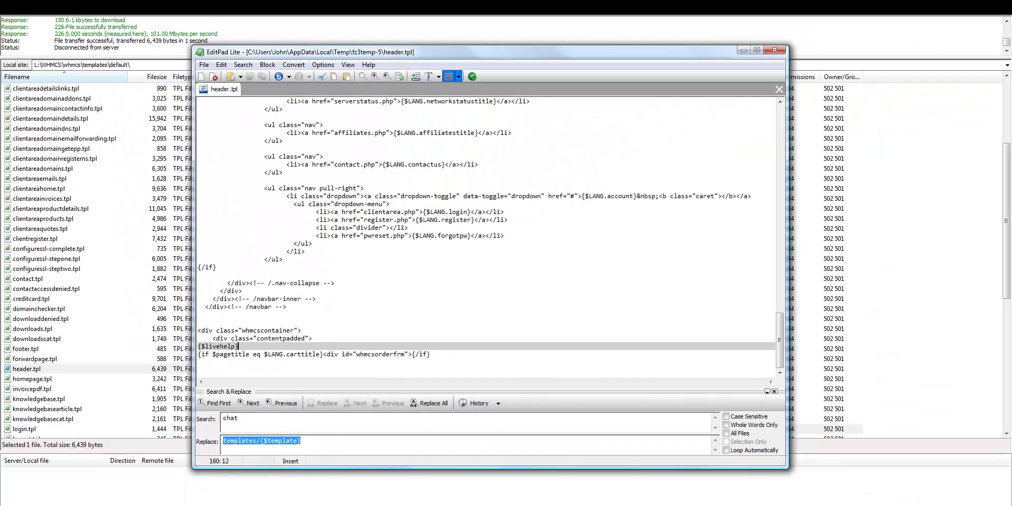
key("alt+F4")
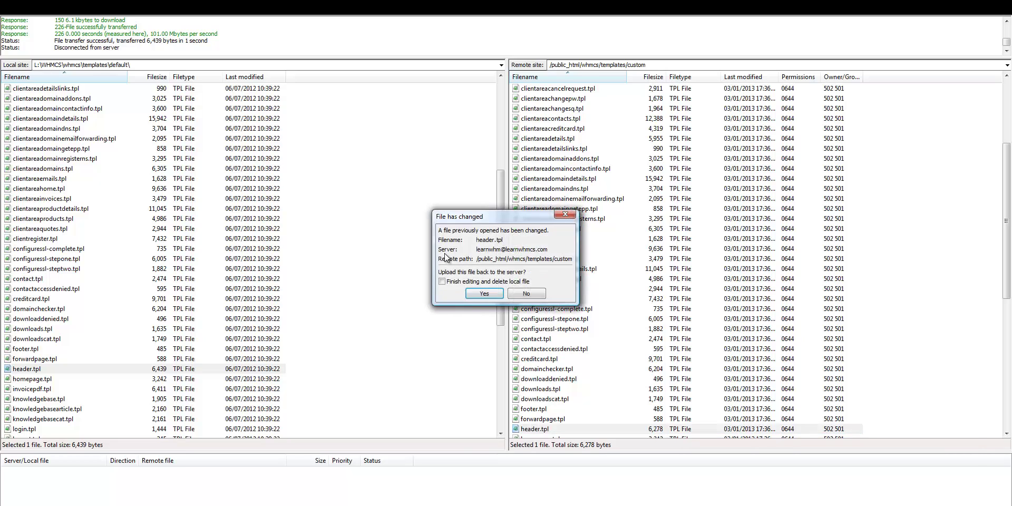
- Upload the edited header.tpl back to the server
left_click(474, 295)
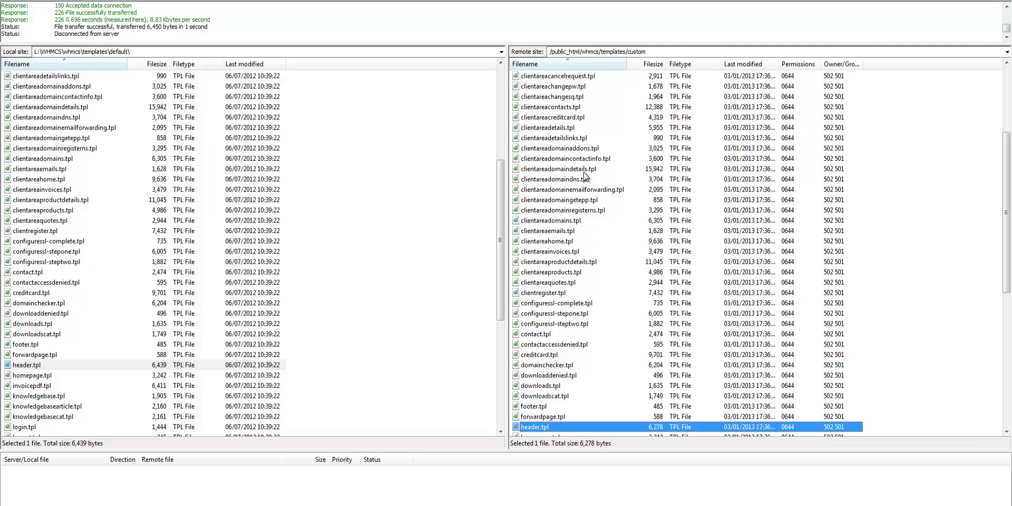
left_click(584, 169)
scroll(580, 169, "up", 5)
- Go up to public_html and open index.html in the text editor
double_click(525, 79)
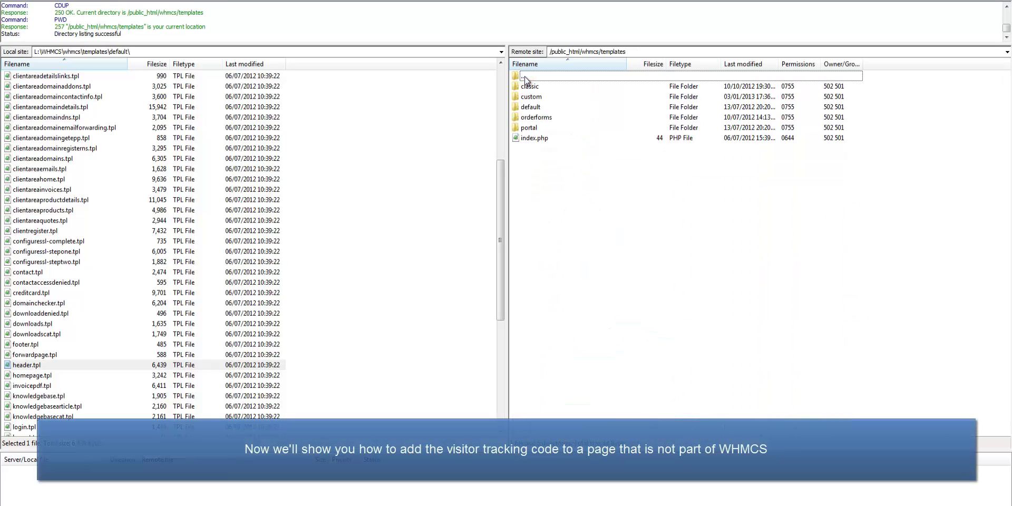
double_click(525, 79)
double_click(525, 79)
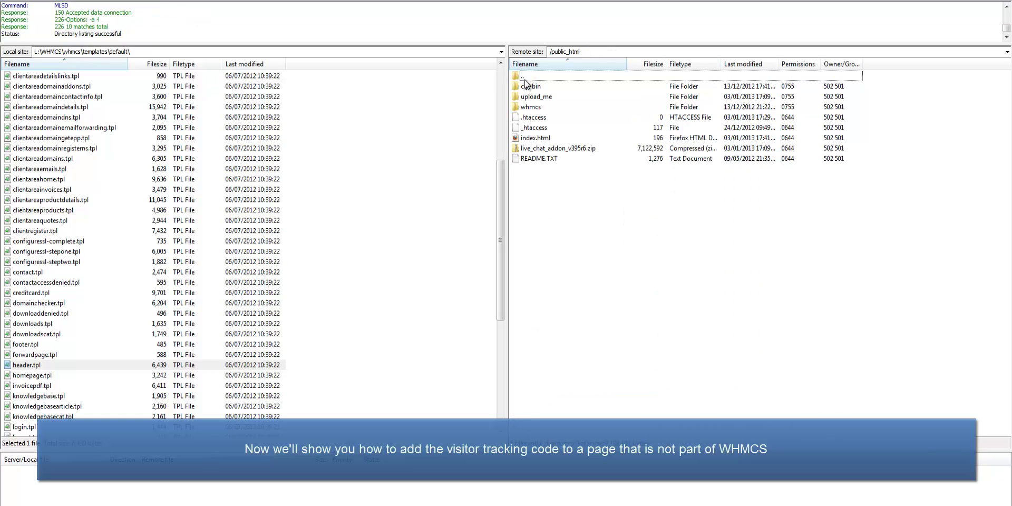
right_click(524, 137)
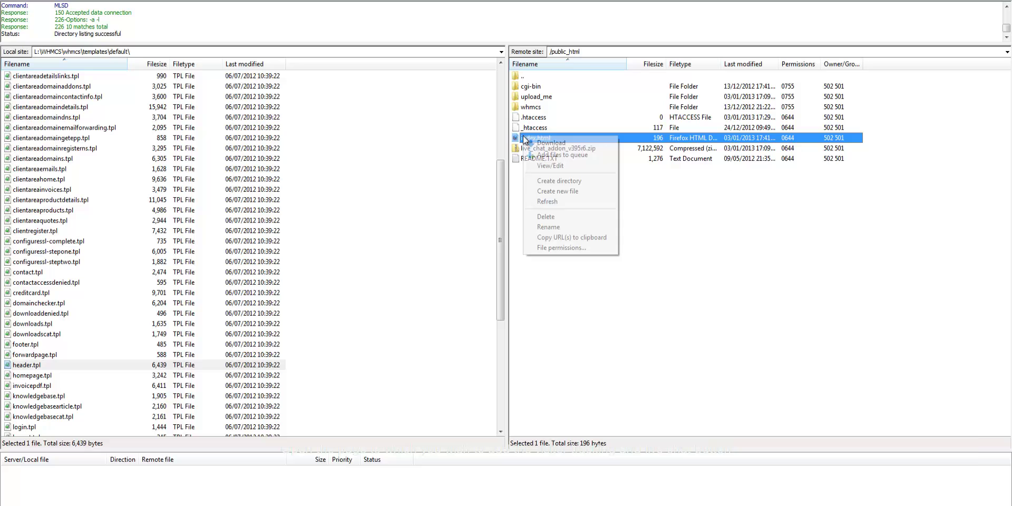
left_click(570, 167)
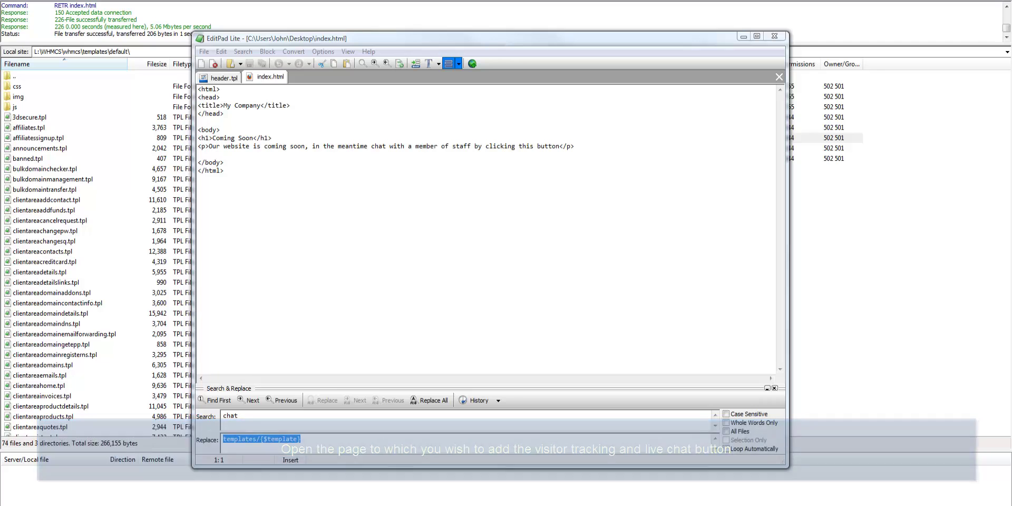
- Paste the LiveHelp tracking script before </head> and replace yourdomain with learnwhmcs
left_click(293, 106)
key("Return")
right_click(293, 122)
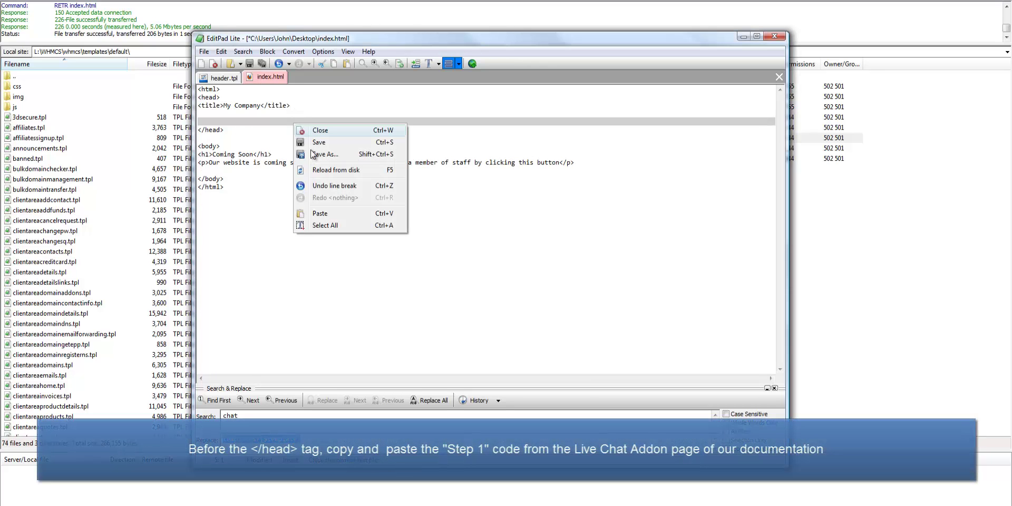
left_click(319, 210)
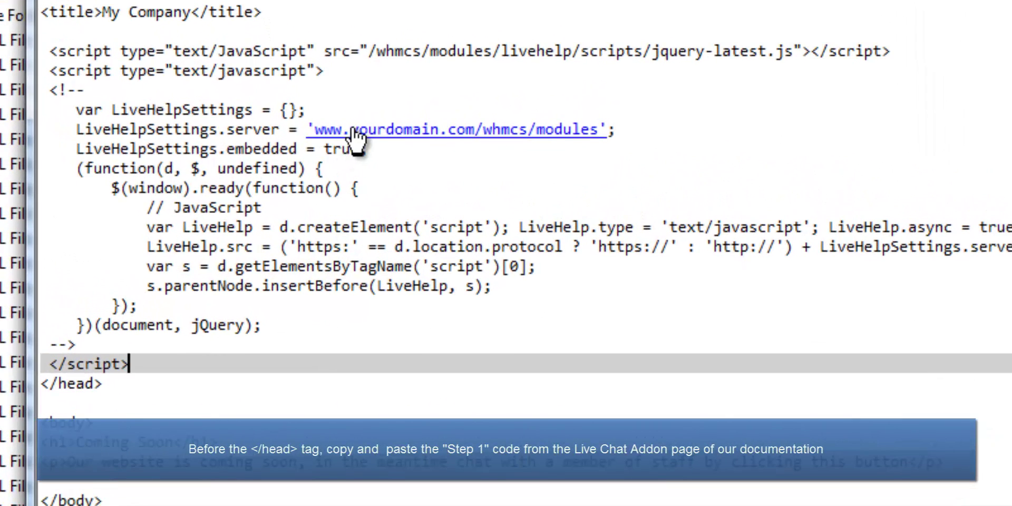
left_click_drag(352, 132, 438, 135)
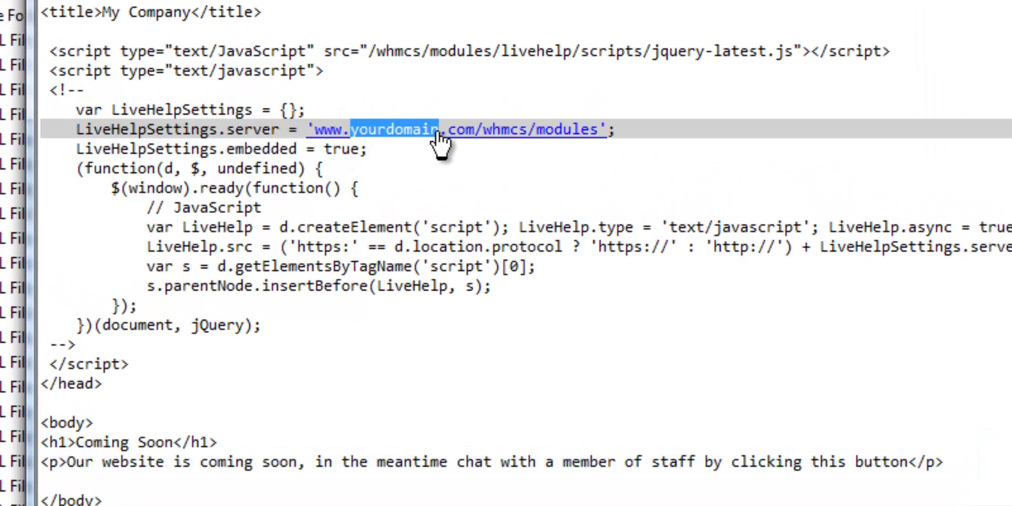
type("learnwhmcs")
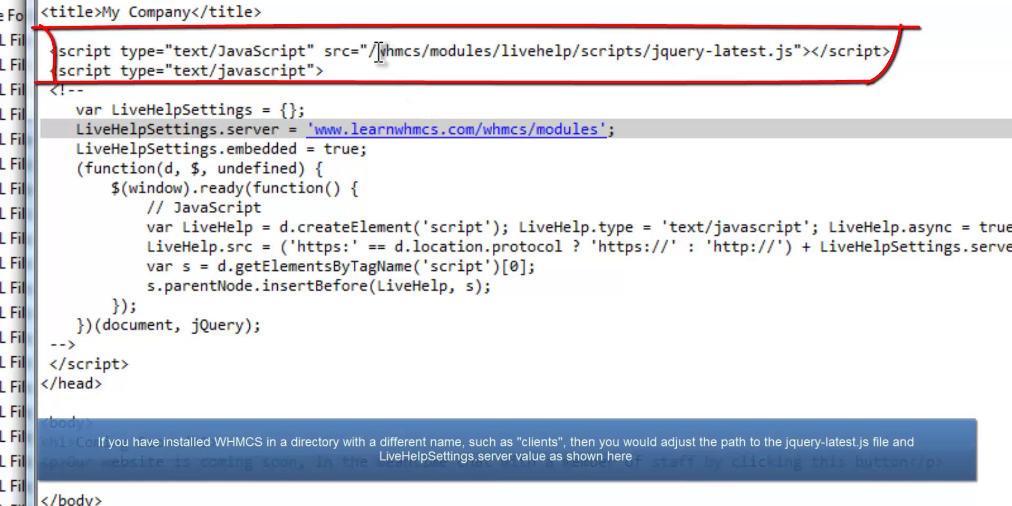
- Change the script path folder from whmcs to clients, then paste the button code below the paragraph
left_click_drag(378, 51, 421, 51)
type("client")
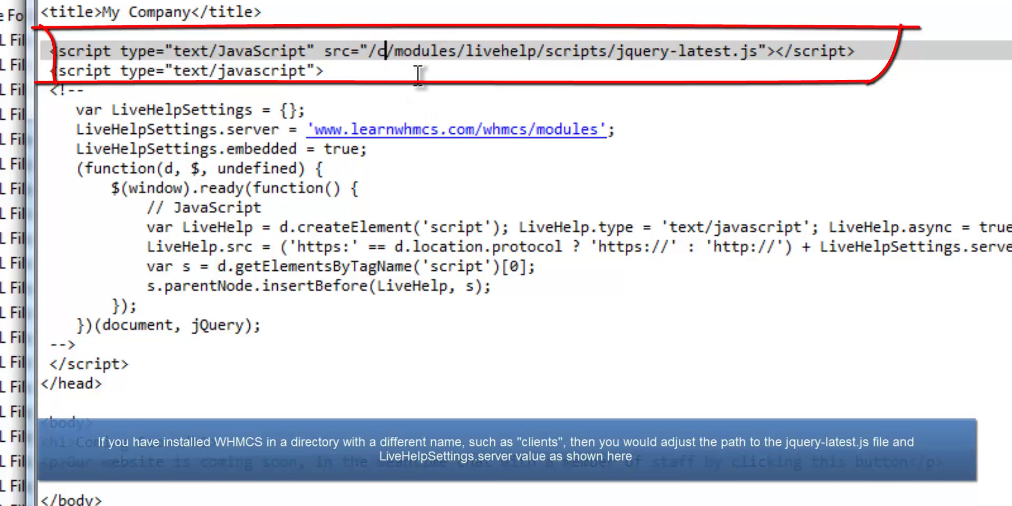
type("s")
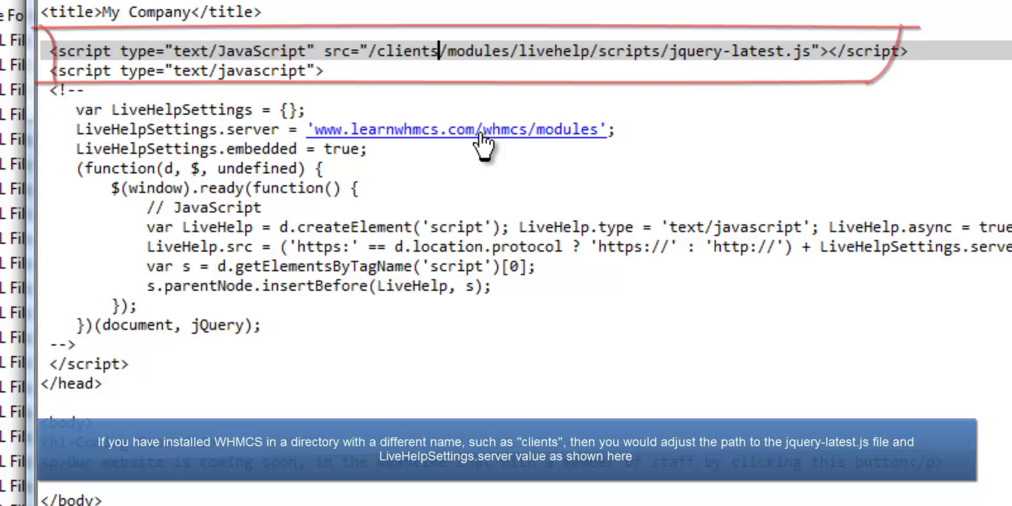
left_click_drag(482, 130, 527, 130)
type("clients")
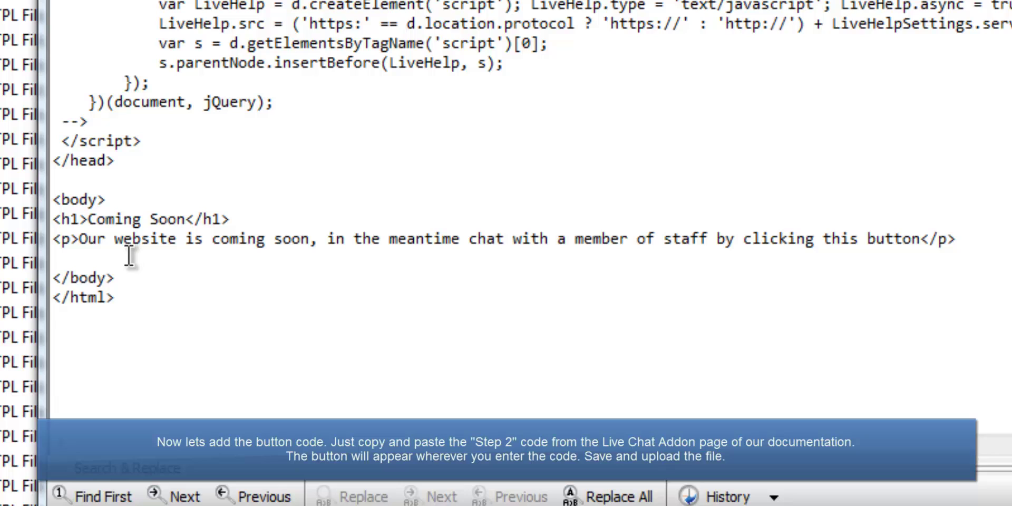
left_click(129, 256)
type("<a href=\"#\" class=\"LiveHelpButton\"><img src=\"/whmcs/modules/livehelp/include/status.php\" id=\"LiveHelpStatus\" name=\"LiveHelpStatus\" class=\"LiveHelpStatus\" border=\"0\" alt=\"Live Help\" /></a>")
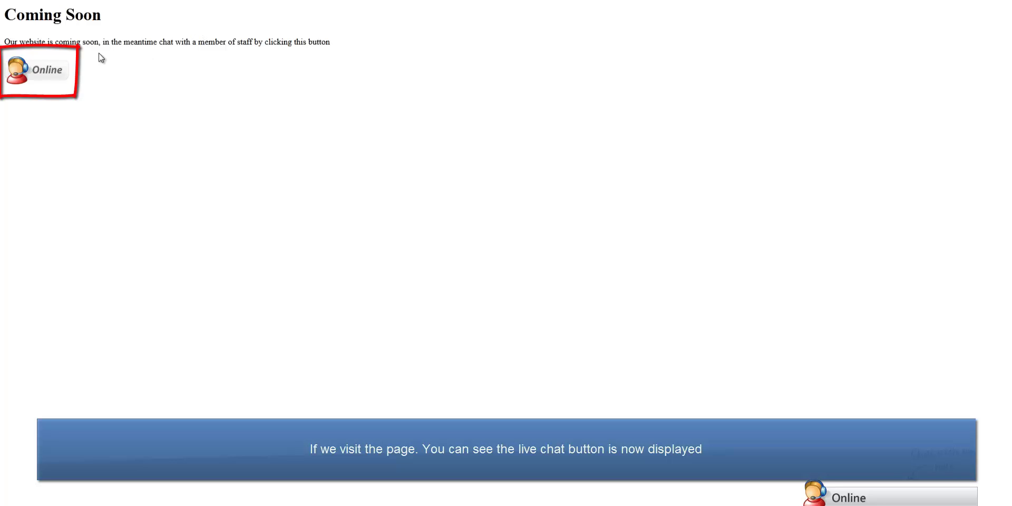
- Open the live chat panel from the Coming Soon page's Online button
left_click(56, 69)
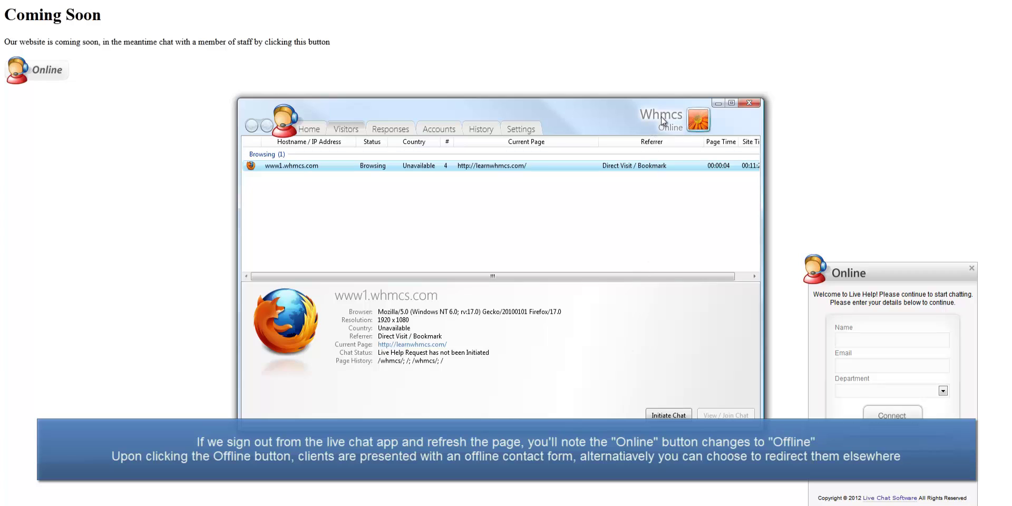
- Sign out of Live Help Messenger, refresh the page, and open the Offline email form
left_click(674, 126)
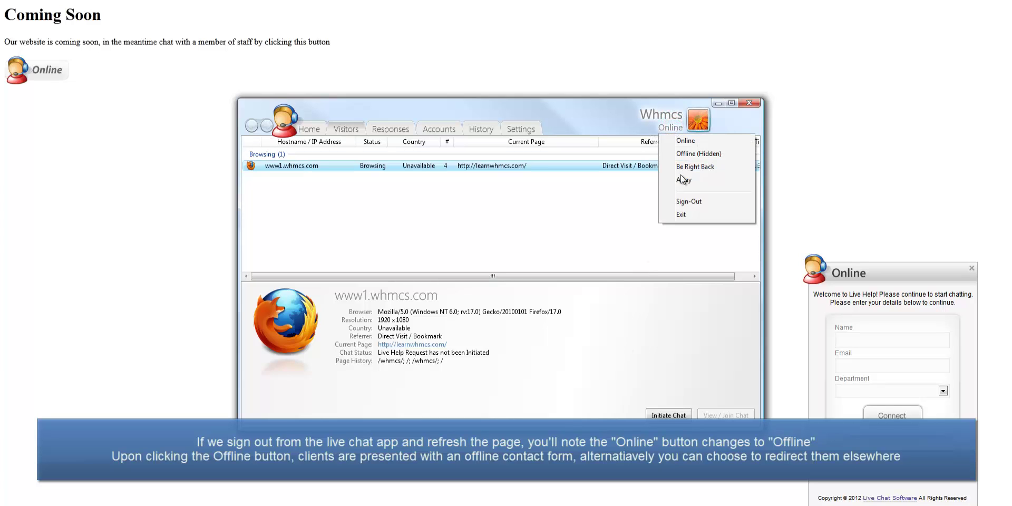
left_click(685, 202)
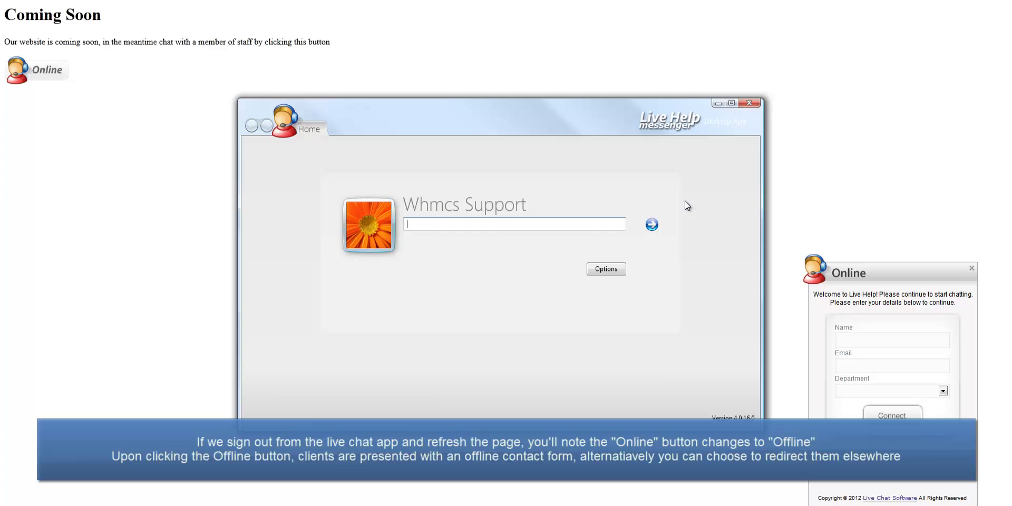
key("F5")
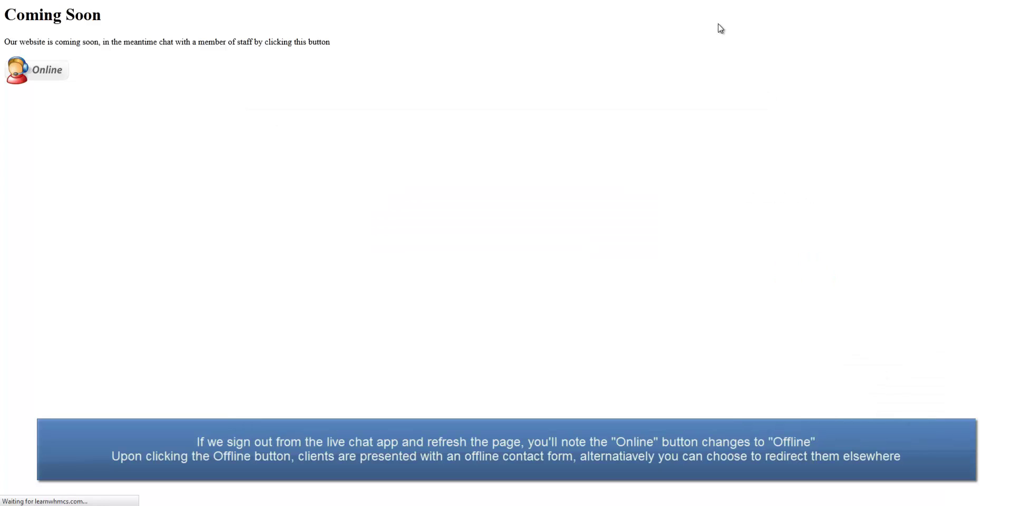
left_click(77, 72)
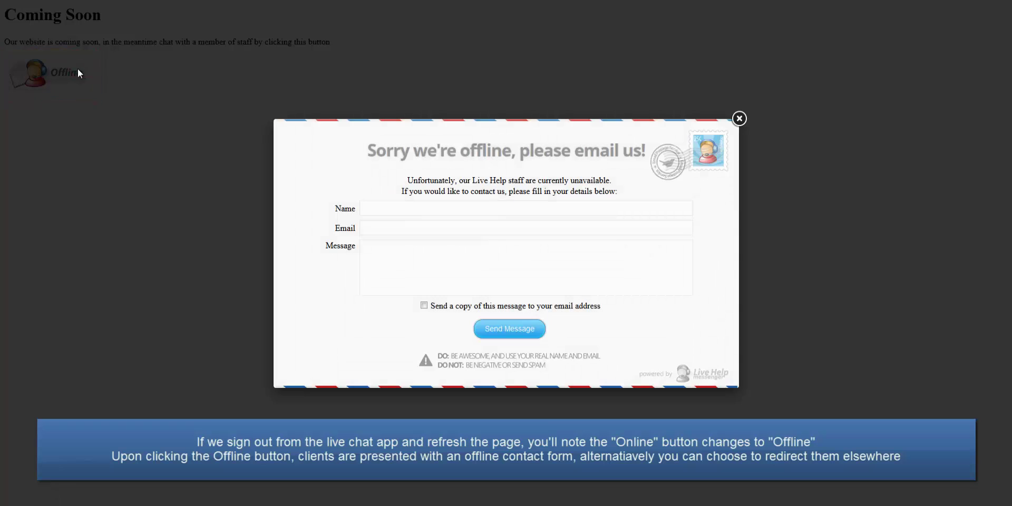